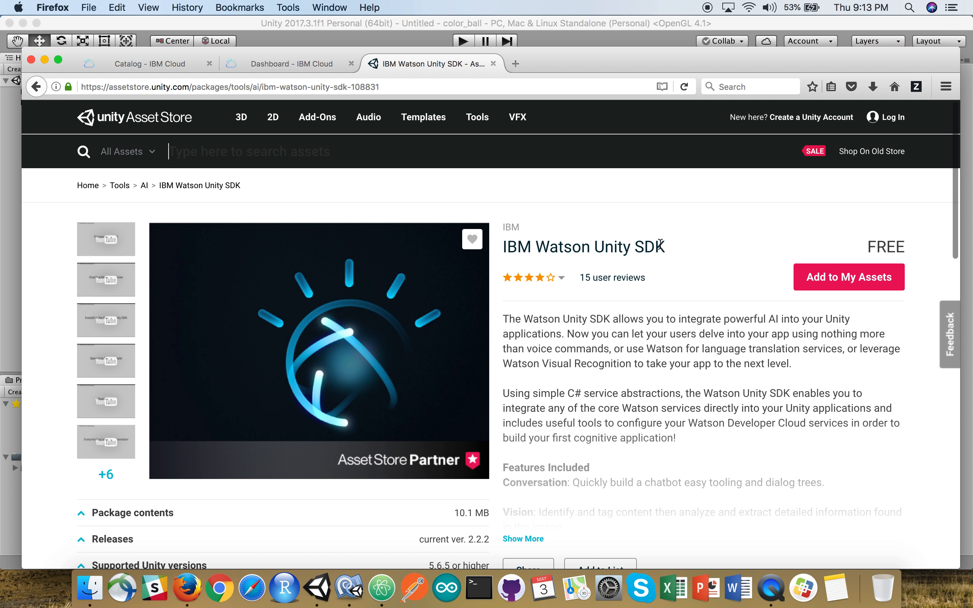
View the IBM Cloud dashboard and the catalog of Watson services.
{"action": "left_click", "coordinate": [305, 63]}
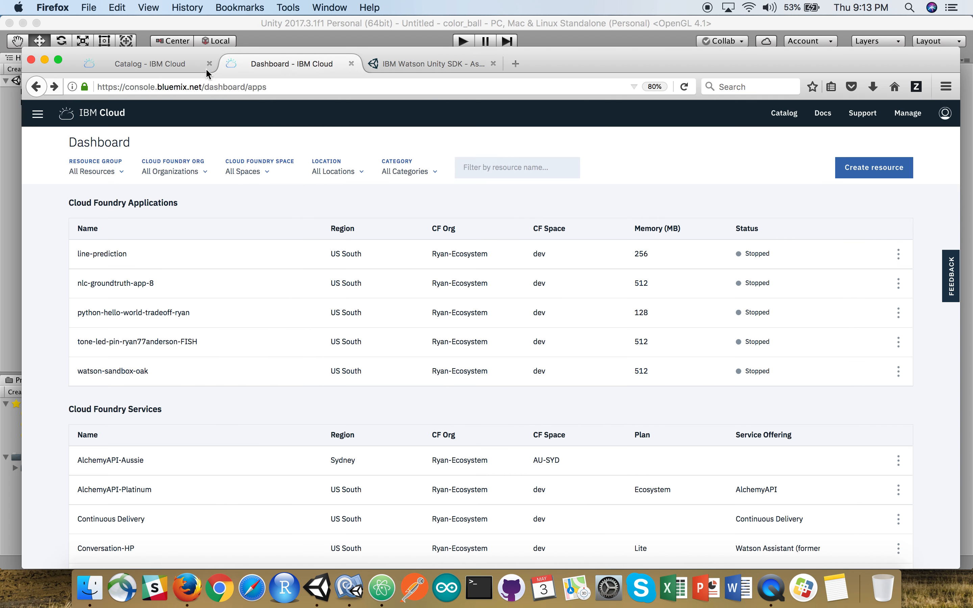
{"action": "left_click", "coordinate": [153, 69]}
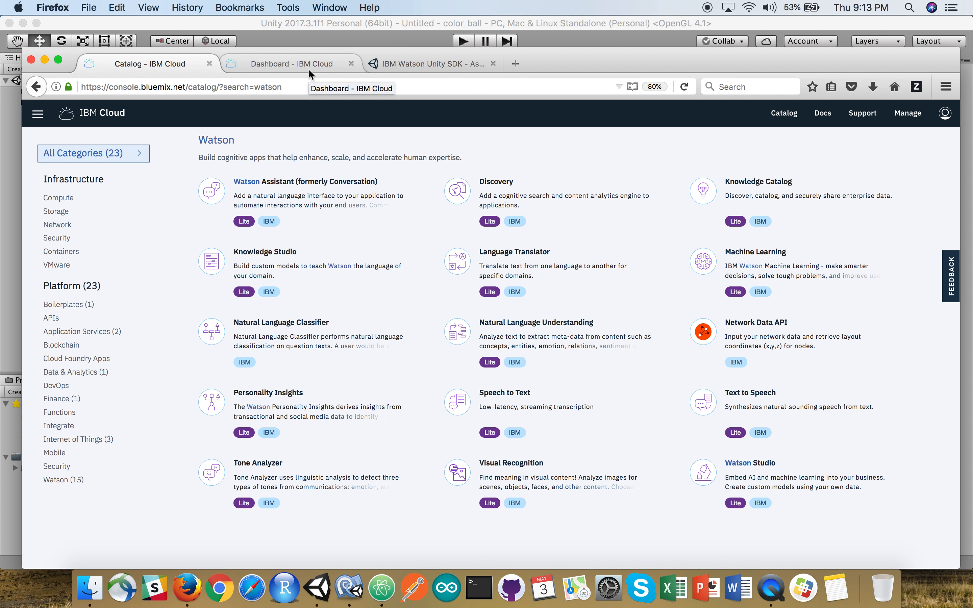
Switch to Unity, open the IBM Watson Unity SDK page in the Asset Store, and show the project's Watson folder.
{"action": "left_click", "coordinate": [605, 39]}
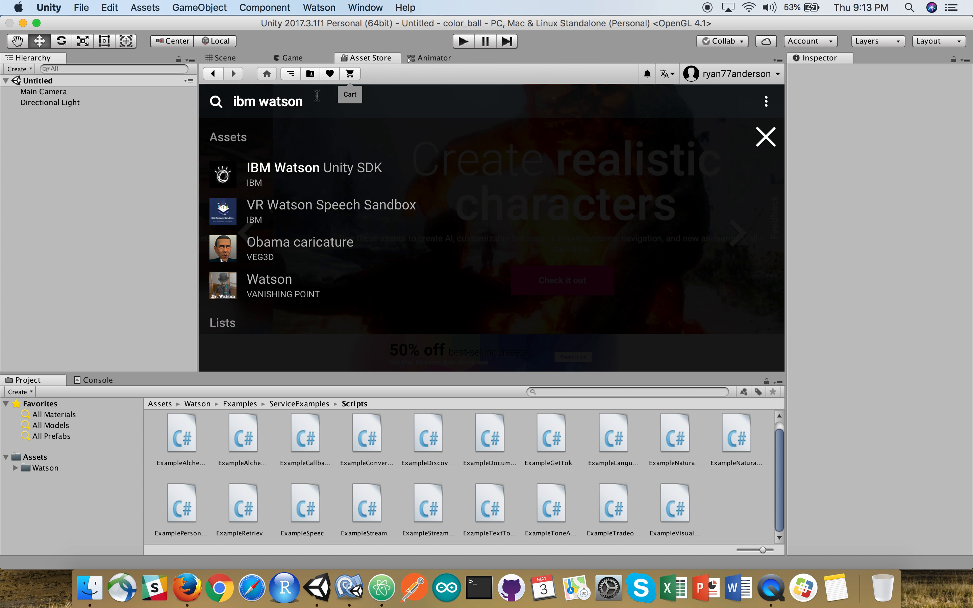
{"action": "left_click", "coordinate": [309, 185]}
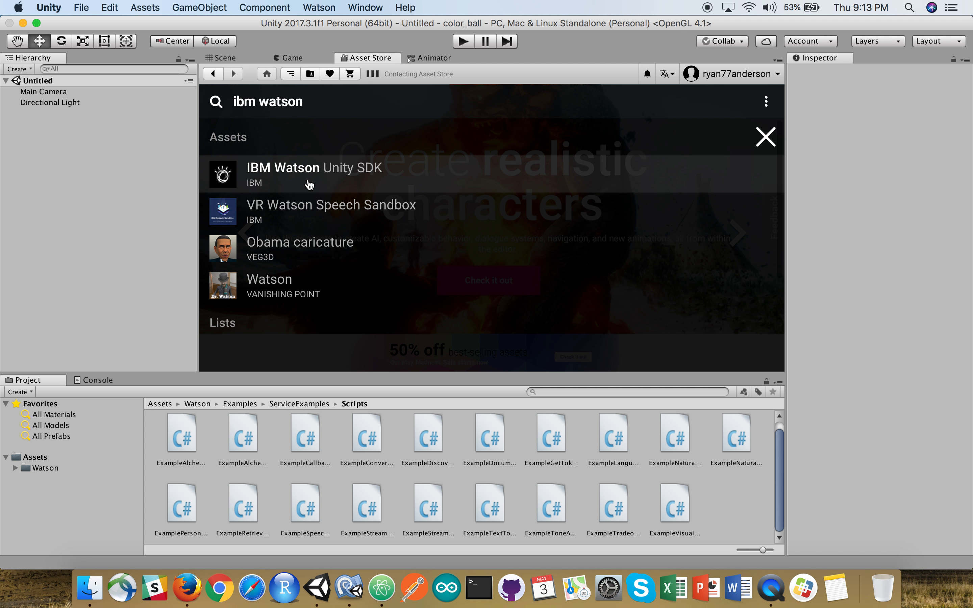
{"action": "left_click", "coordinate": [44, 468]}
{"action": "left_click", "coordinate": [429, 166]}
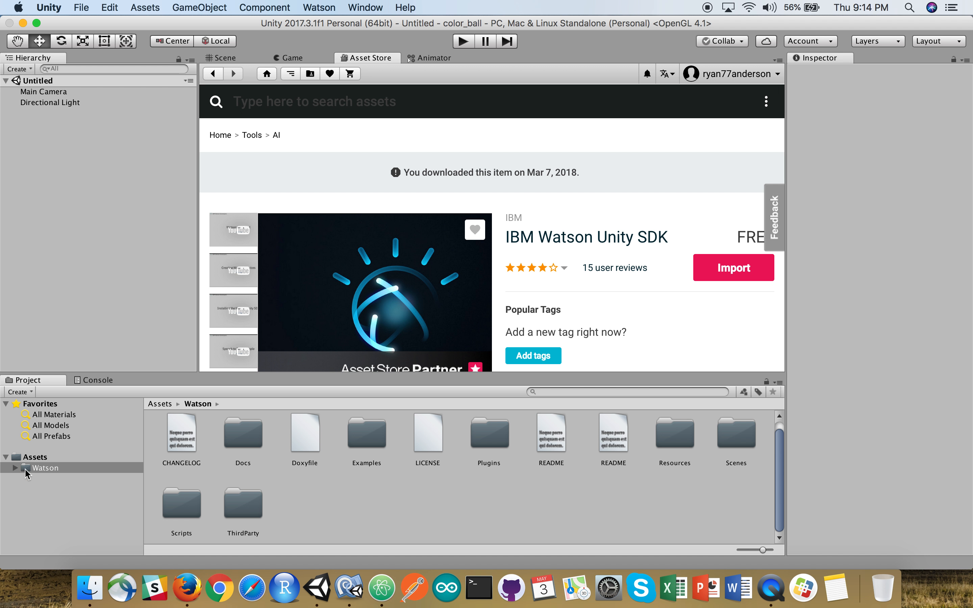
Expand the Watson and Scripts folders in the project and open the Services folder.
{"action": "left_click", "coordinate": [47, 473]}
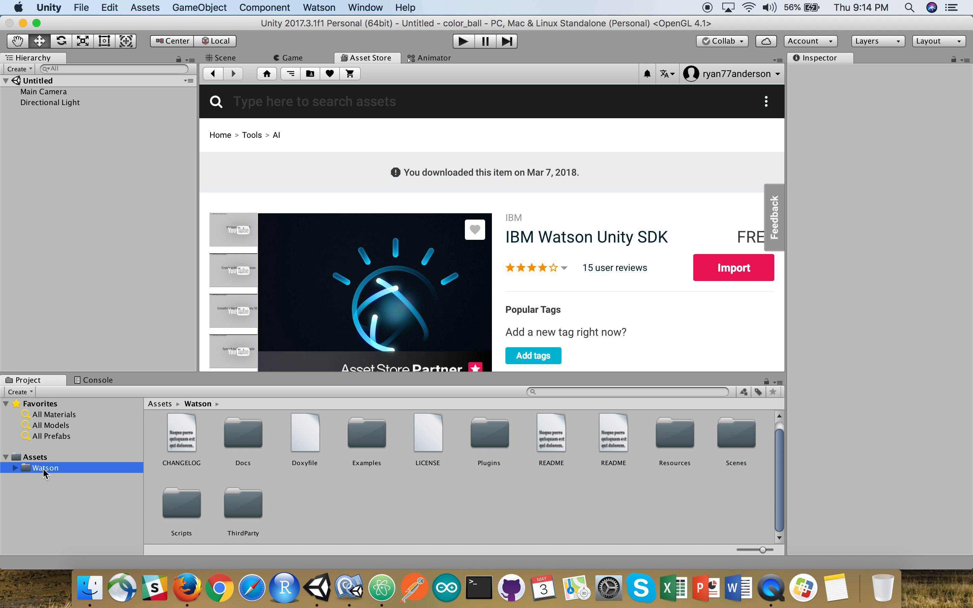
{"action": "left_click", "coordinate": [15, 468]}
{"action": "scroll", "coordinate": [58, 515], "scroll_direction": "down", "scroll_amount": 1}
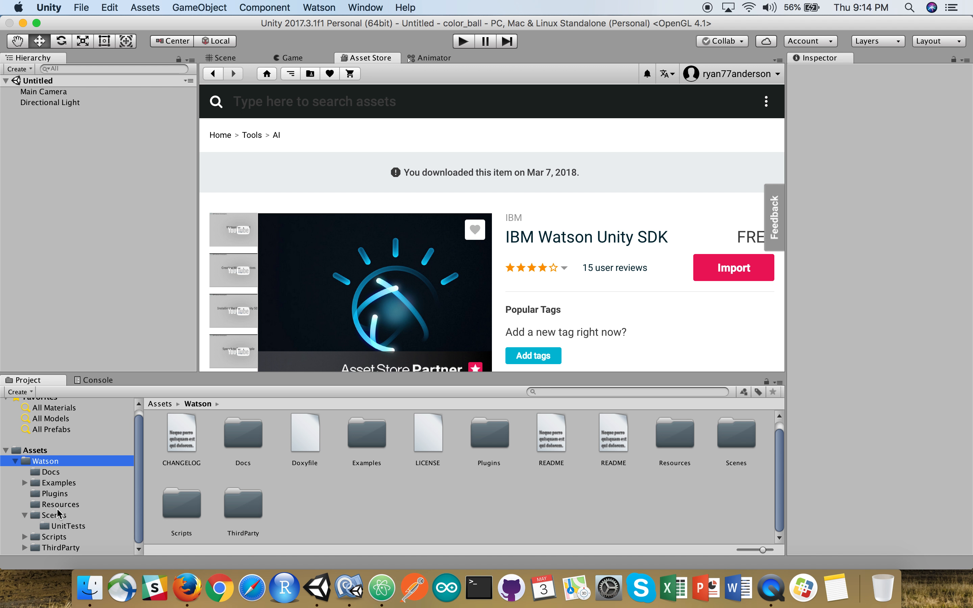
{"action": "left_click", "coordinate": [24, 538]}
{"action": "scroll", "coordinate": [23, 539], "scroll_direction": "down", "scroll_amount": 3}
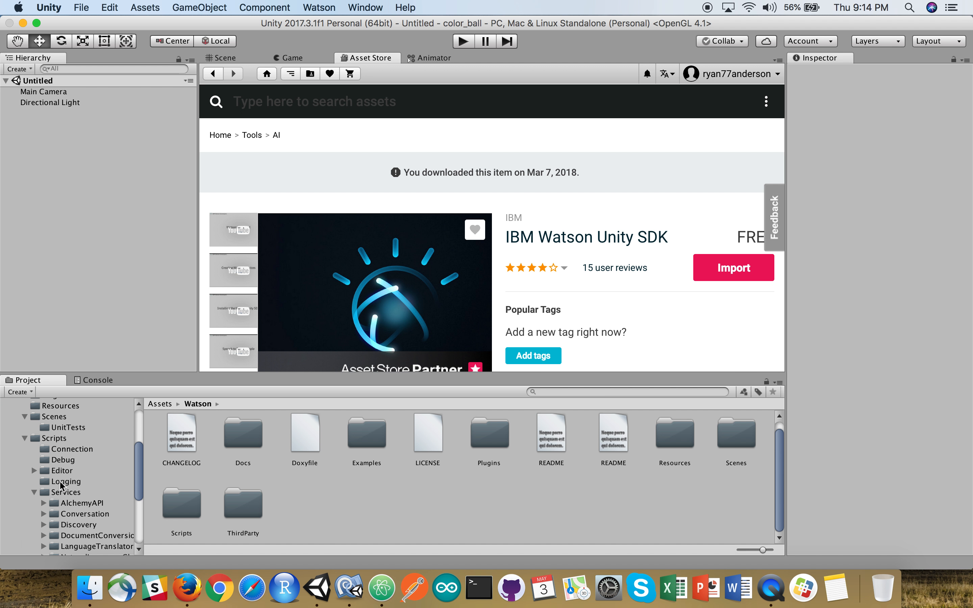
{"action": "left_click", "coordinate": [66, 492]}
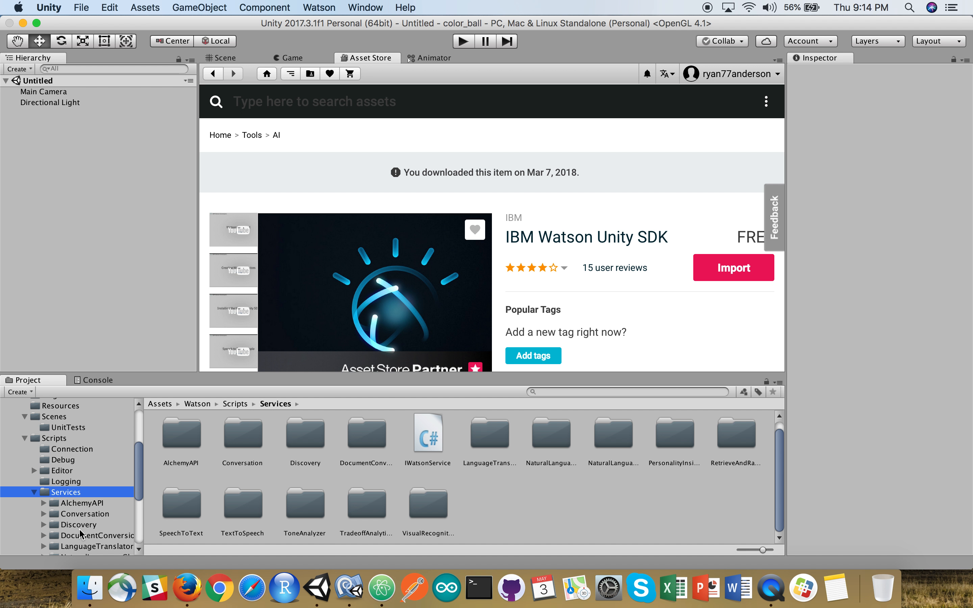
Browse the individual Watson service folders from NaturalLanguageClassifier down to SpeechToText.
{"action": "scroll", "coordinate": [81, 534], "scroll_direction": "down", "scroll_amount": 3}
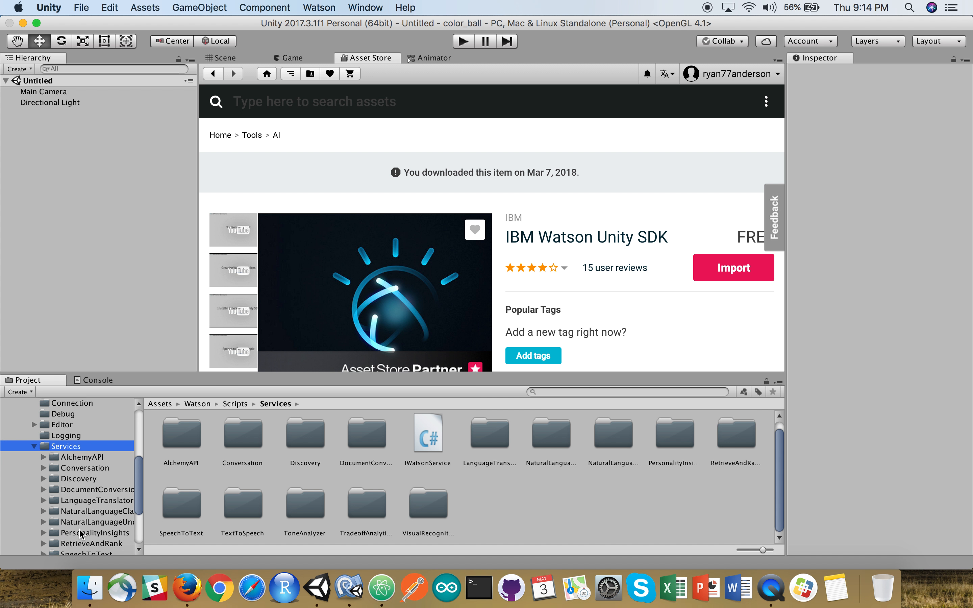
{"action": "left_click", "coordinate": [85, 511]}
{"action": "key", "text": "Down"}
{"action": "key", "text": "Down"}
{"action": "key", "text": "Down"}
{"action": "key", "text": "Down"}
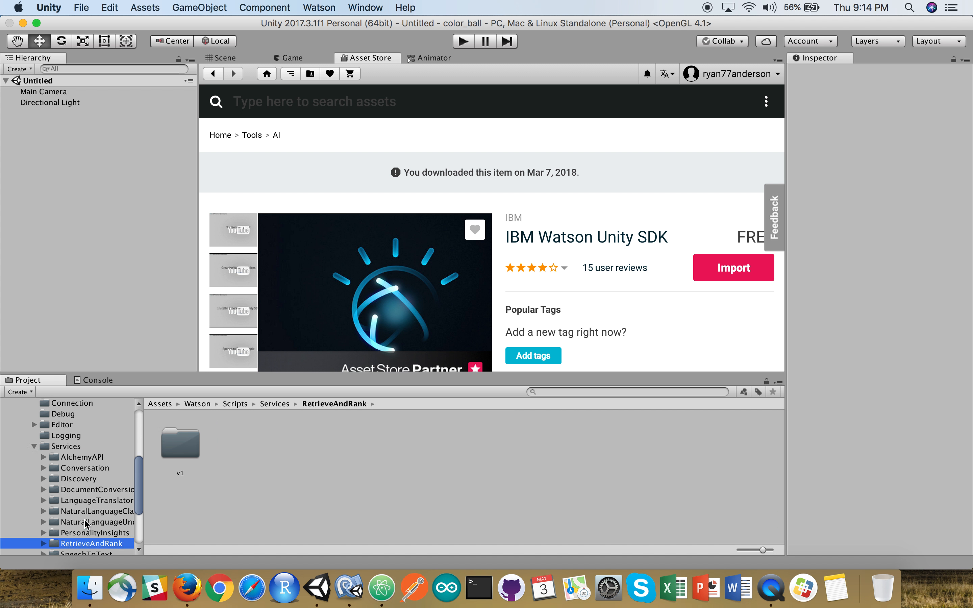
{"action": "scroll", "coordinate": [85, 523], "scroll_direction": "down", "scroll_amount": 1}
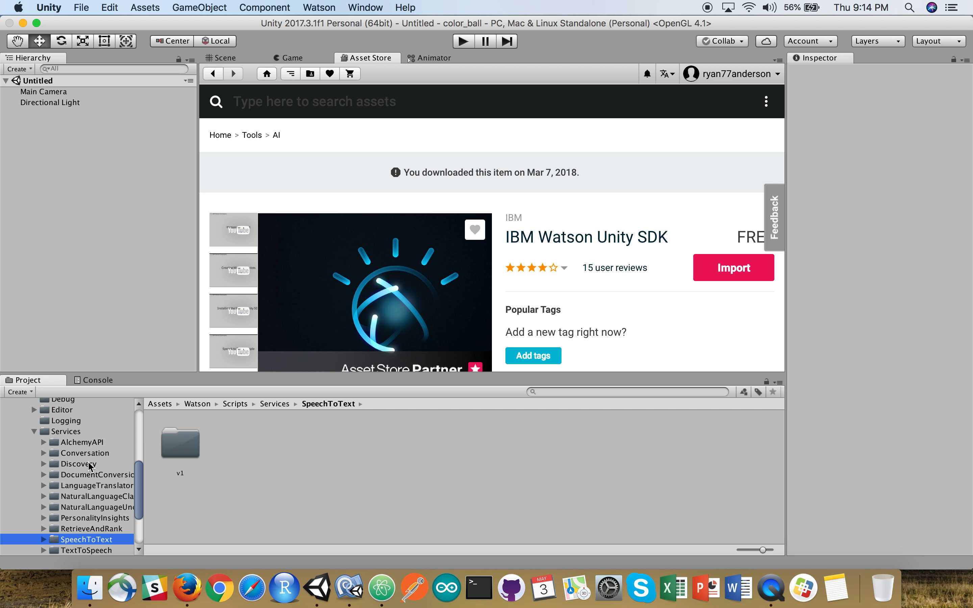
Compare the Watson services in the IBM Cloud catalog in Firefox with the service folders in the Unity project.
{"action": "key", "text": "super+Tab"}
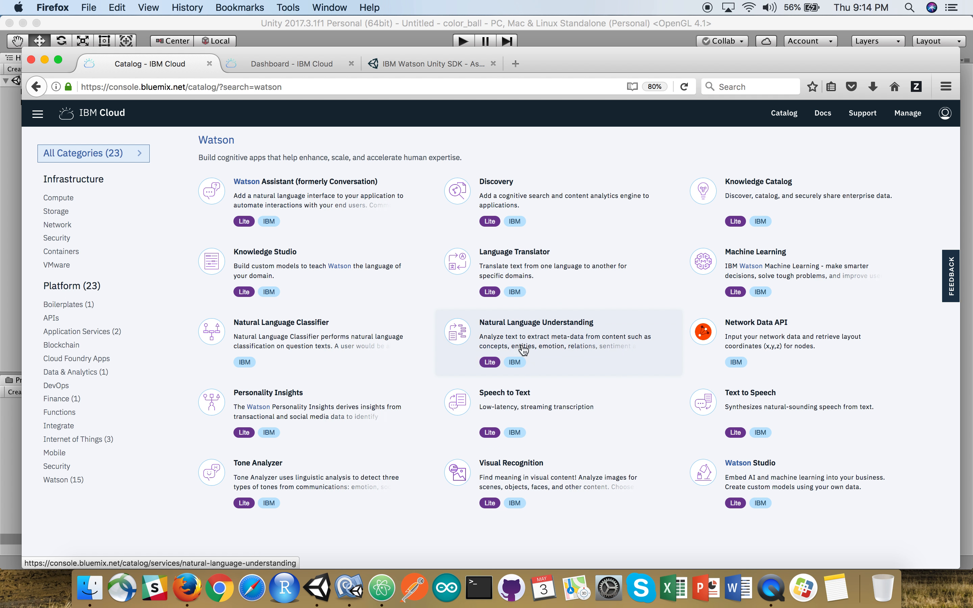
{"action": "left_click", "coordinate": [2, 477]}
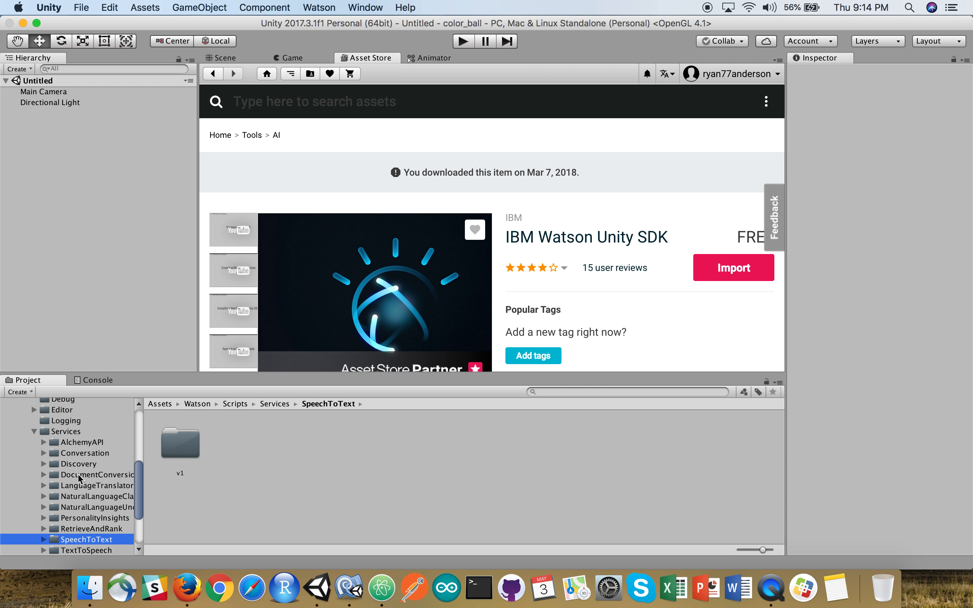
{"action": "key", "text": "super+Tab"}
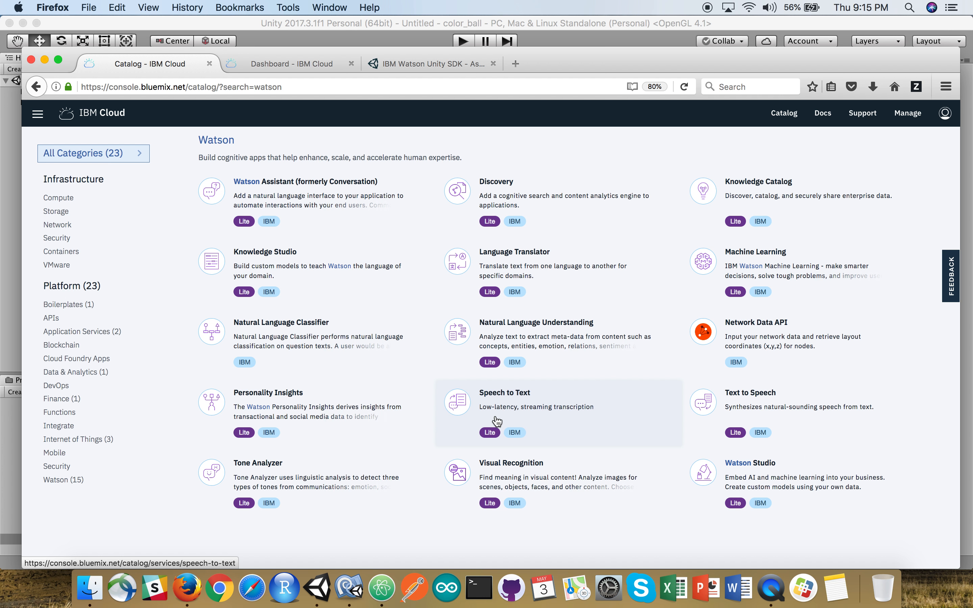
Open the Speech to Text-PLATINUM service from the Cloud Foundry services on the IBM Cloud dashboard.
{"action": "left_click", "coordinate": [298, 72]}
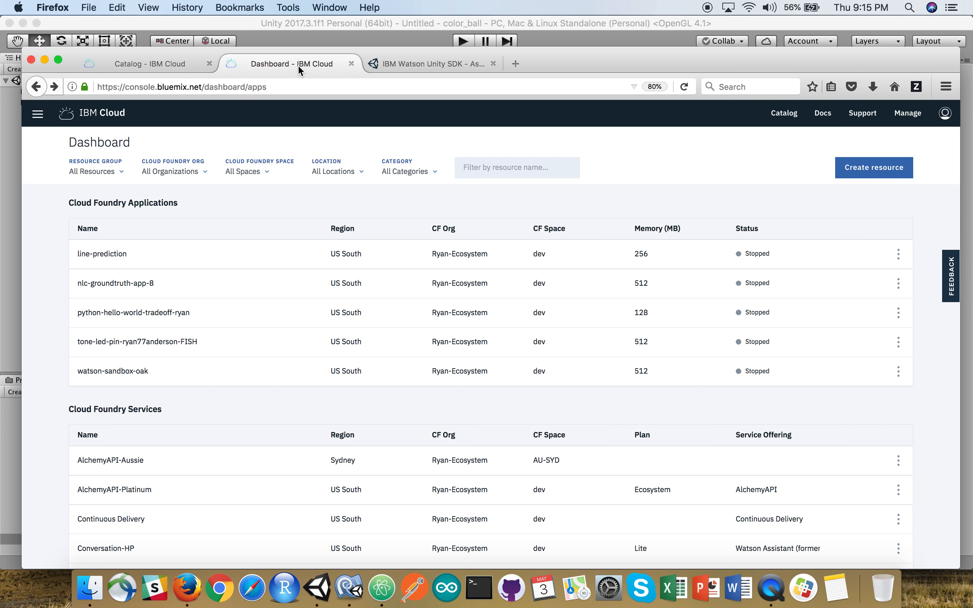
{"action": "scroll", "coordinate": [157, 486], "scroll_direction": "down", "scroll_amount": 7}
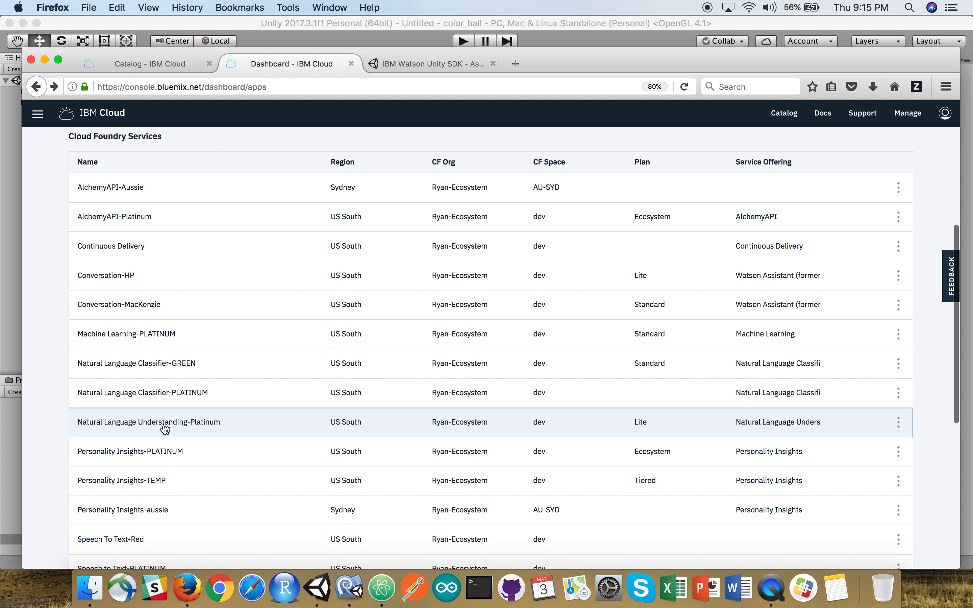
{"action": "scroll", "coordinate": [144, 450], "scroll_direction": "down", "scroll_amount": 3}
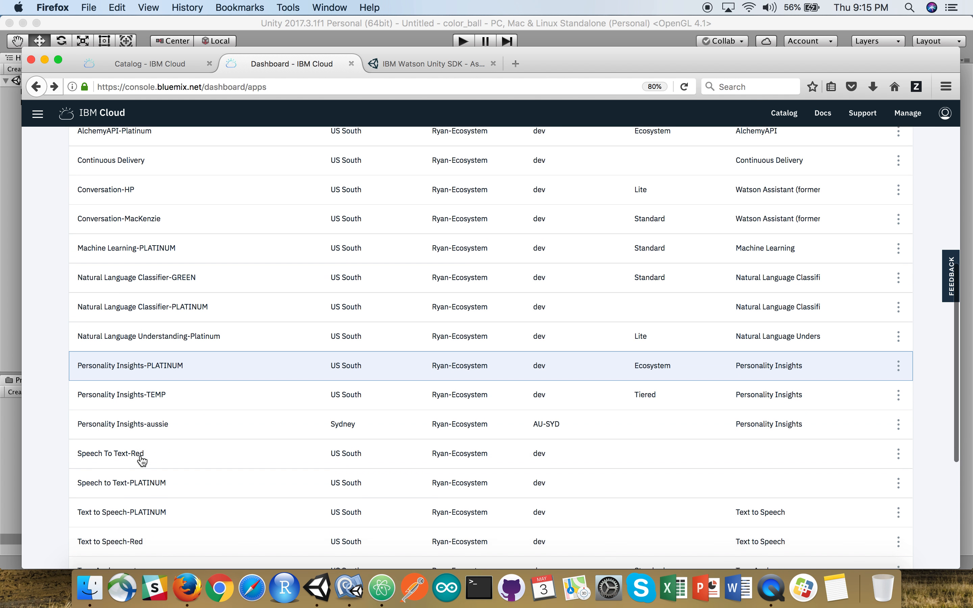
{"action": "left_click", "coordinate": [123, 484]}
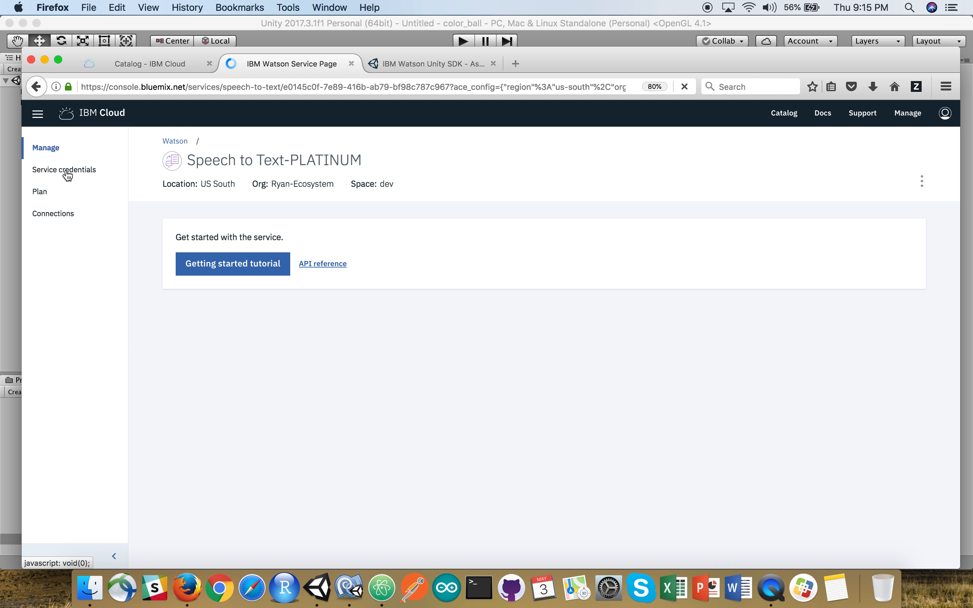
Show the service credentials and copy the JSON of Credentials-Unity-Demo-Burner-May3.
{"action": "left_click", "coordinate": [66, 169]}
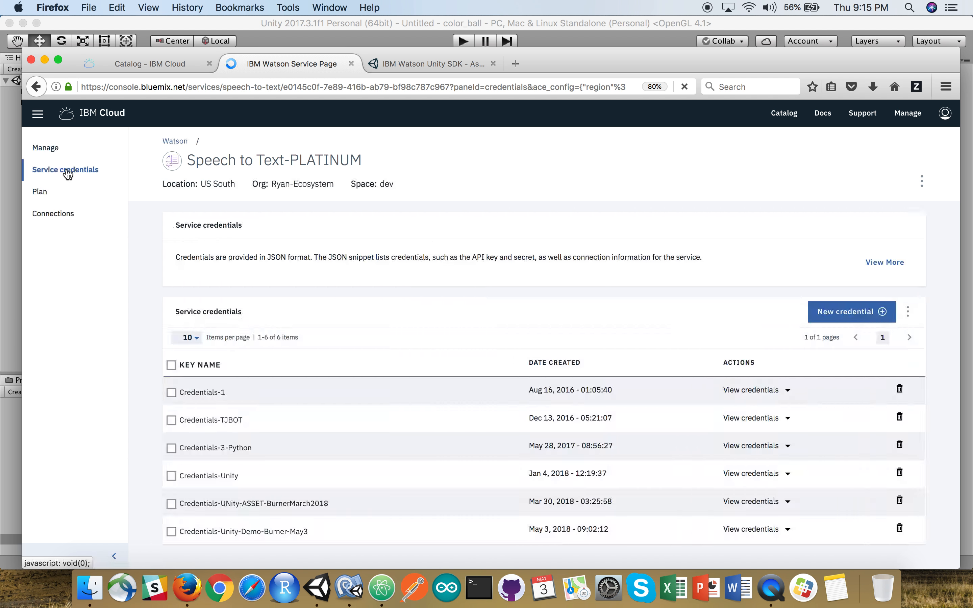
{"action": "left_click", "coordinate": [748, 531]}
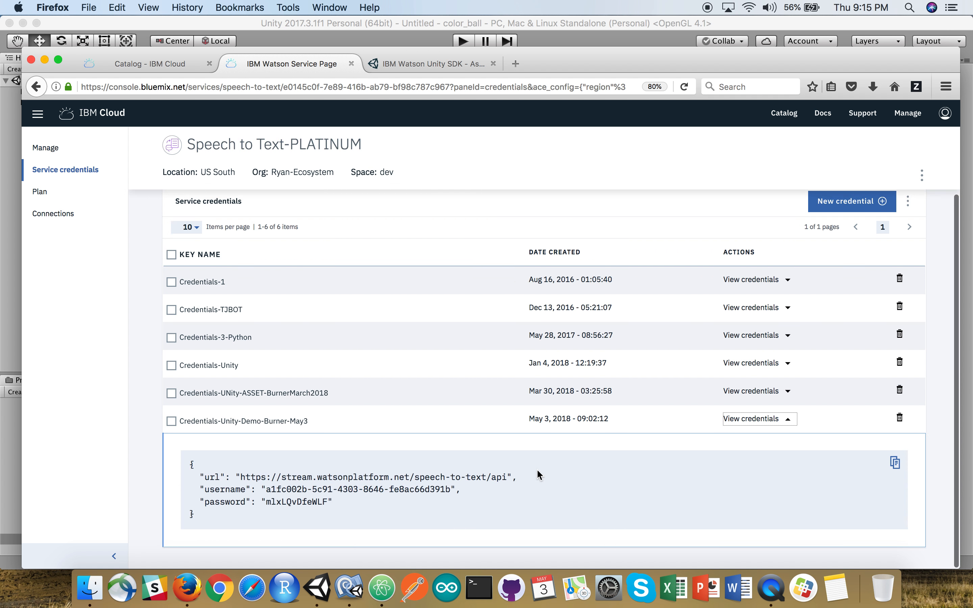
{"action": "left_click", "coordinate": [895, 464]}
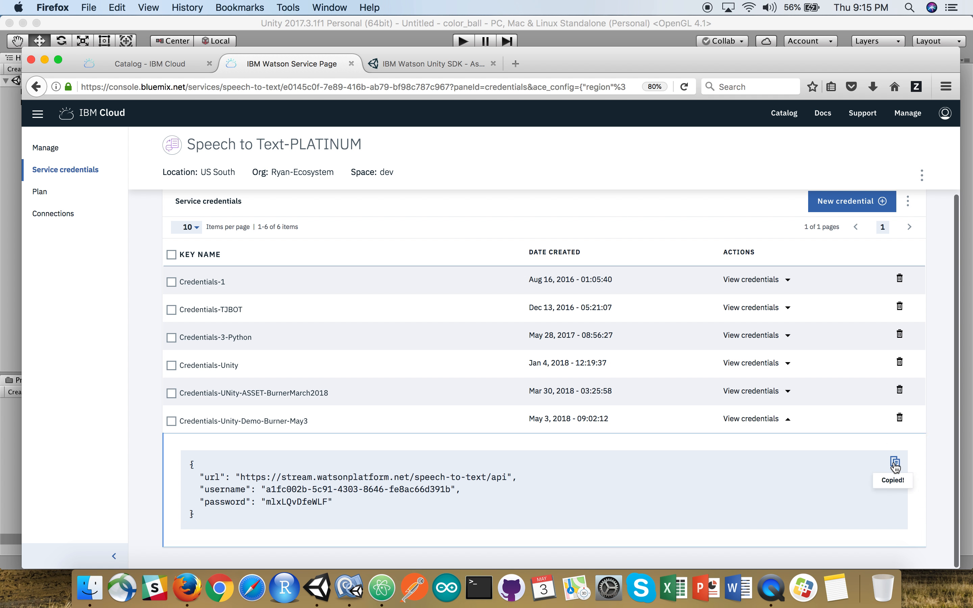
Switch to Atom, replace the JSON block with the copied Speech to Text credentials, and add blank lines after it.
{"action": "left_click", "coordinate": [382, 588]}
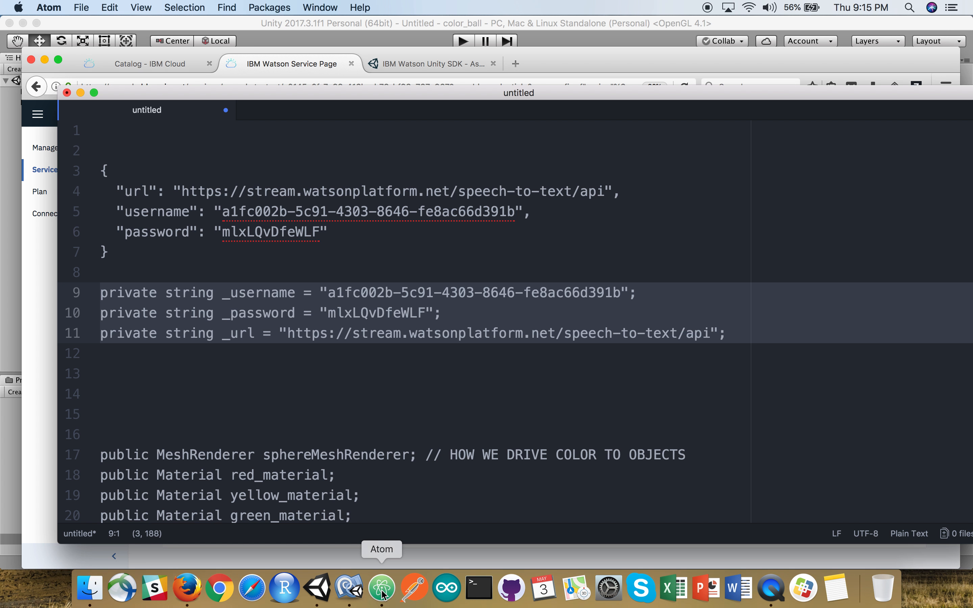
{"action": "left_click_drag", "start_coordinate": [224, 270], "coordinate": [75, 173]}
{"action": "key", "text": "super+v"}
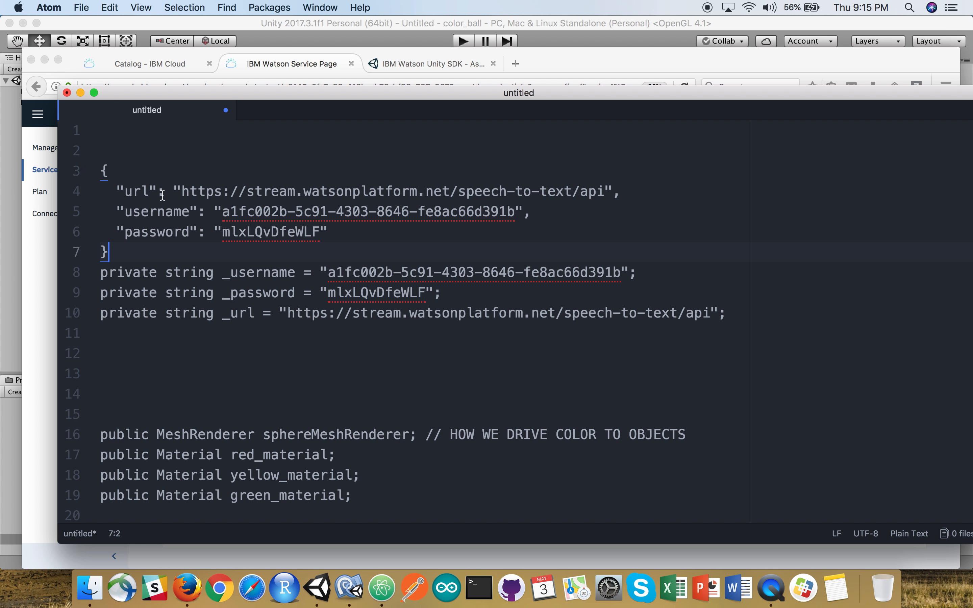
{"action": "key", "text": "Return"}
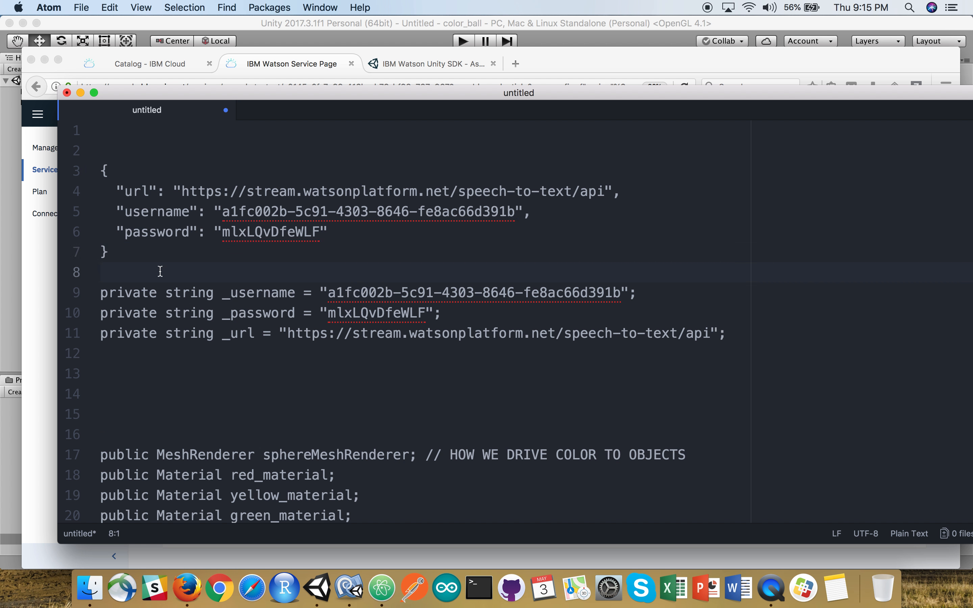
{"action": "key", "text": "Return"}
{"action": "key", "text": "Down"}
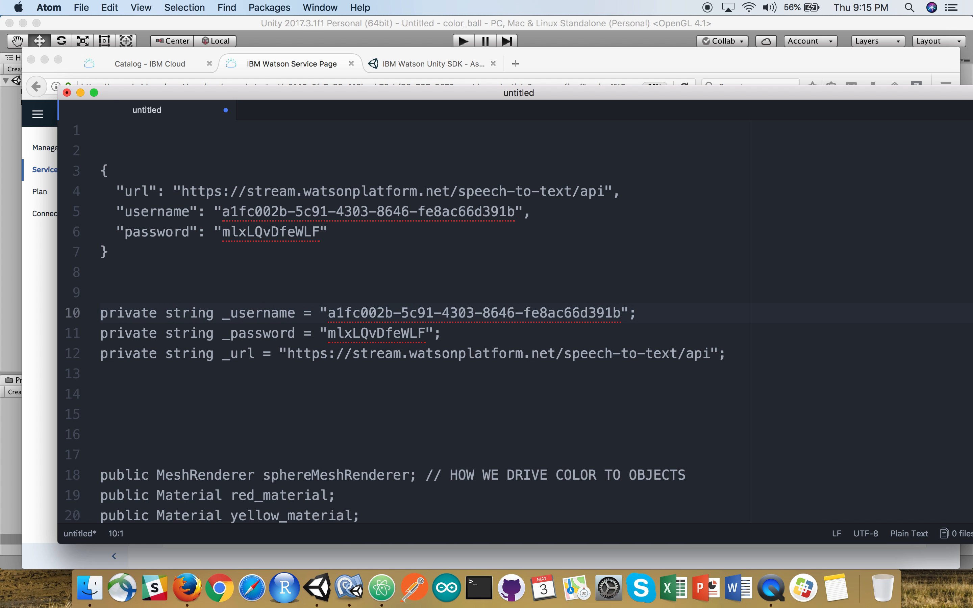
Examine the _username, _password and _url string declarations below the pasted credentials.
{"action": "key", "text": "shift+Down"}
{"action": "key", "text": "shift+Down"}
{"action": "key", "text": "shift+Down"}
{"action": "key", "text": "shift+Down"}
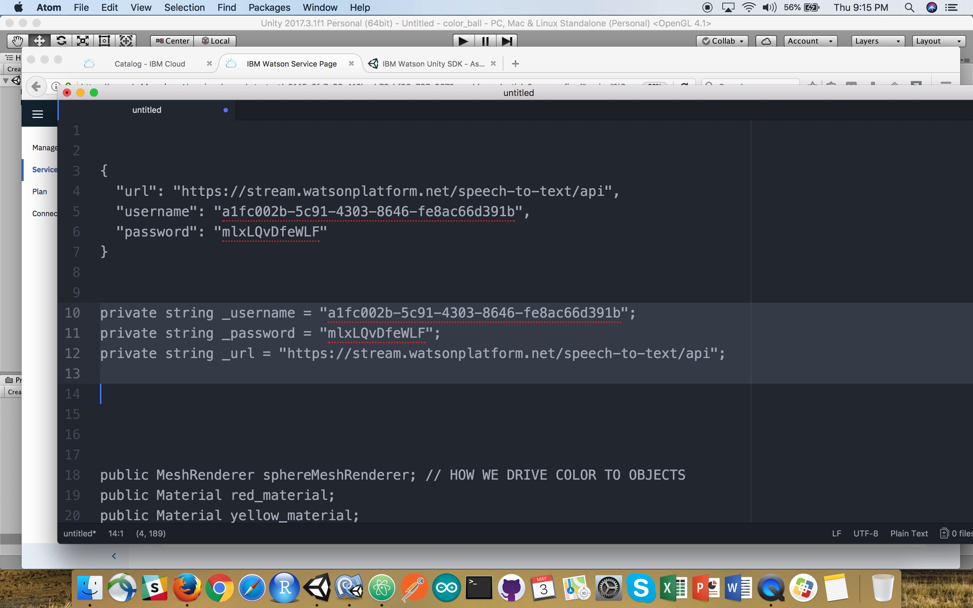
{"action": "key", "text": "Up"}
{"action": "key", "text": "Down"}
{"action": "key", "text": "Down"}
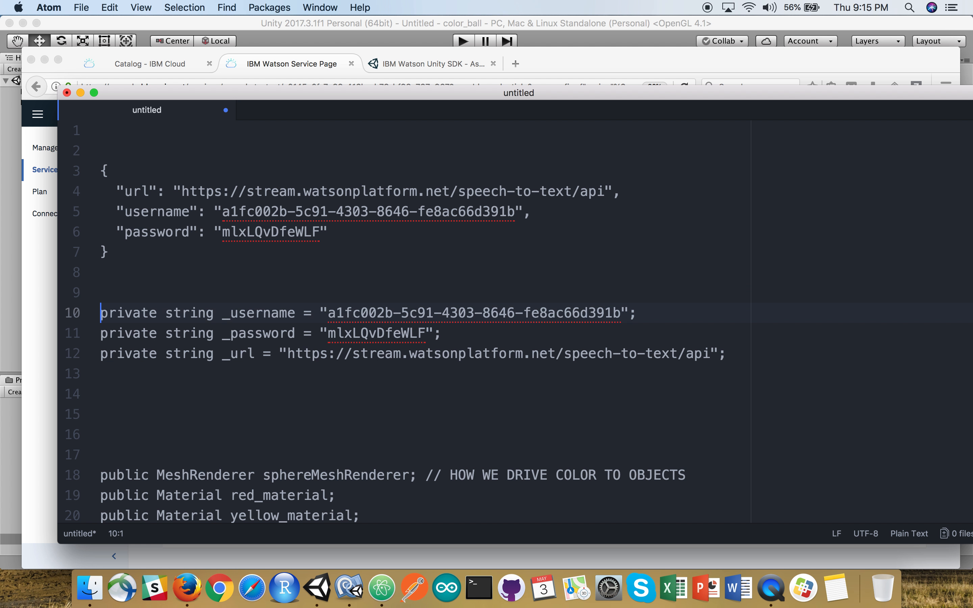
{"action": "key", "text": "Down"}
{"action": "left_click", "coordinate": [220, 396]}
Switch back to Unity and show the Scene view.
{"action": "key", "text": "super+Tab"}
{"action": "key", "text": "super+Tab"}
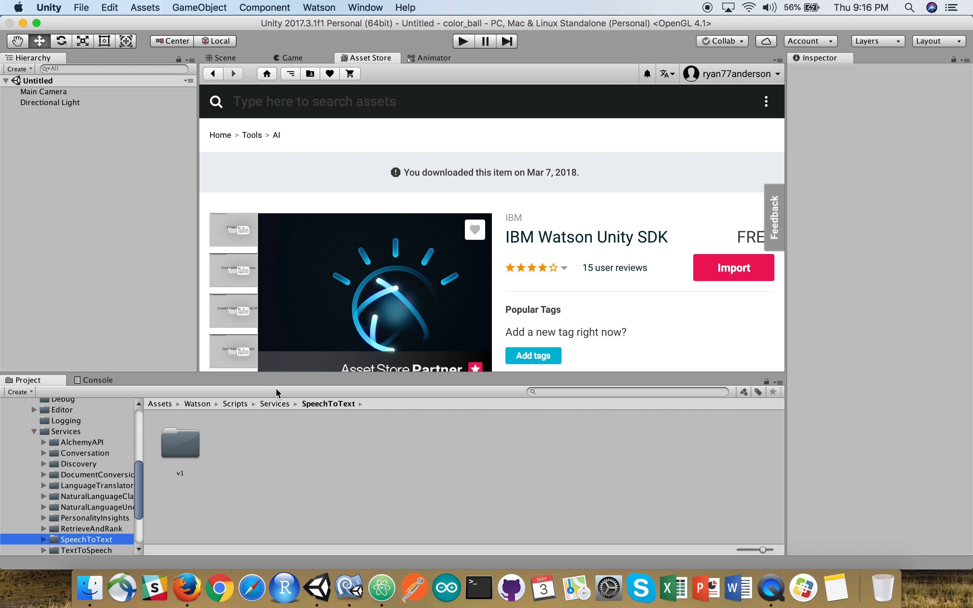
{"action": "left_click", "coordinate": [231, 59]}
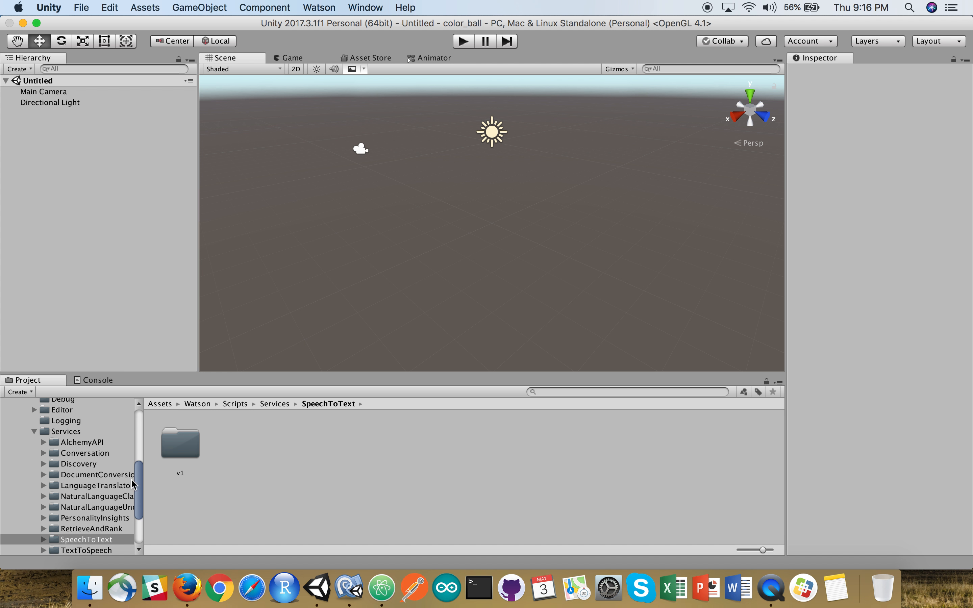
Collapse the Services and Scripts folders inside the project's Watson folder.
{"action": "left_click", "coordinate": [34, 431]}
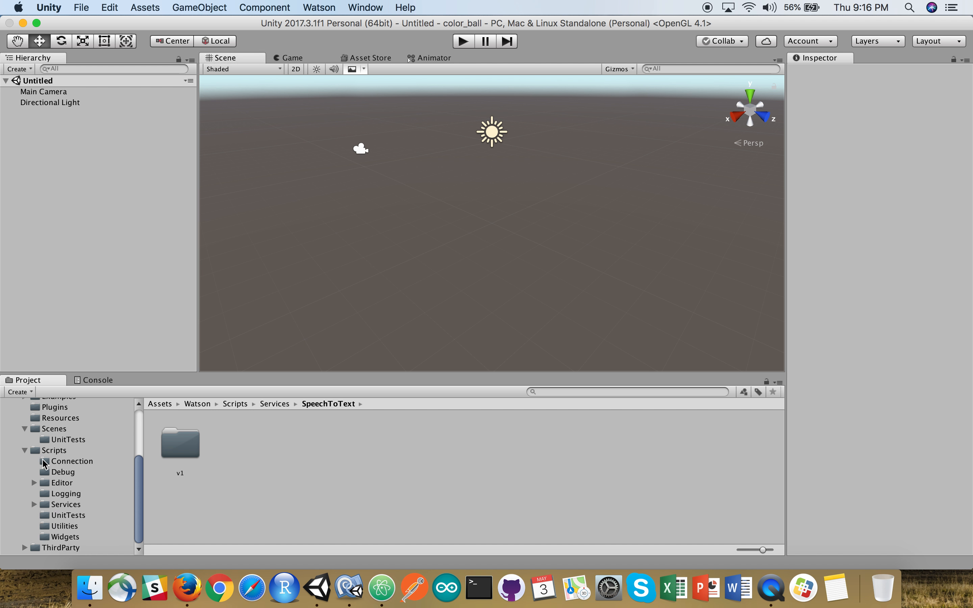
{"action": "scroll", "coordinate": [45, 464], "scroll_direction": "up", "scroll_amount": 2}
{"action": "left_click", "coordinate": [25, 471]}
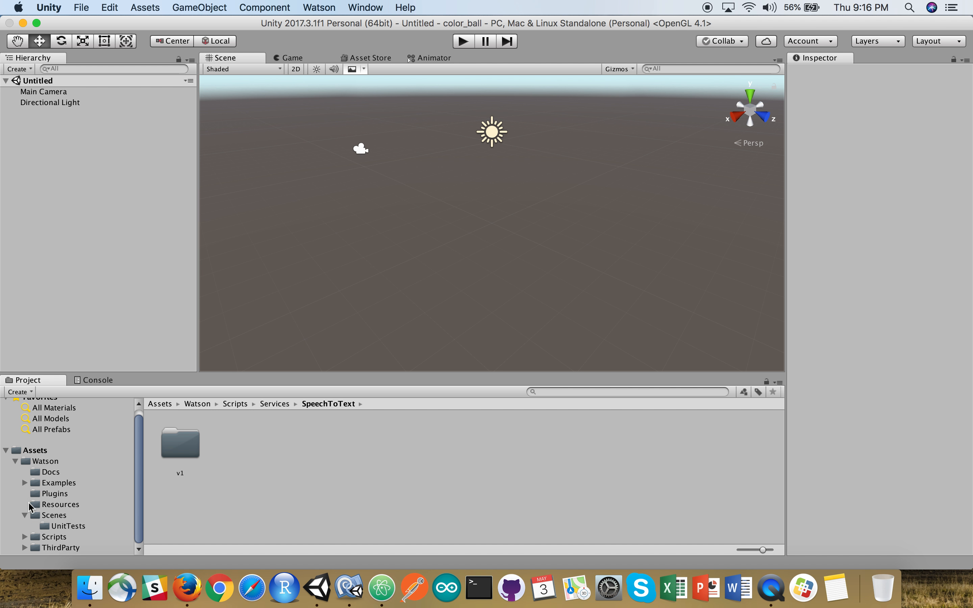
Open the ServiceExamples folder under Watson's Examples and select the ExampleStreaming scene.
{"action": "left_click", "coordinate": [24, 483]}
{"action": "left_click", "coordinate": [60, 486]}
{"action": "left_click", "coordinate": [71, 494]}
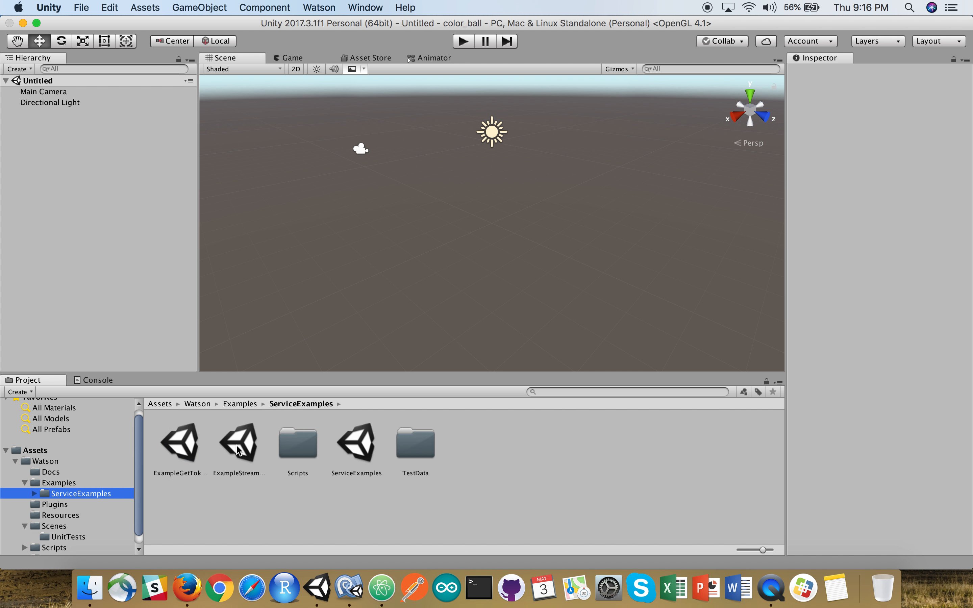
{"action": "left_click", "coordinate": [175, 453]}
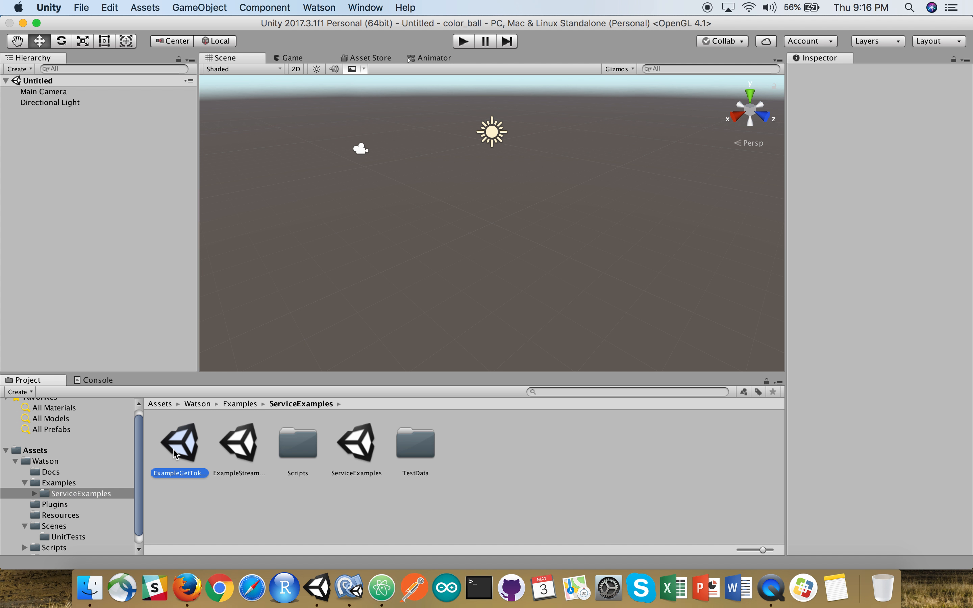
{"action": "left_click", "coordinate": [236, 449]}
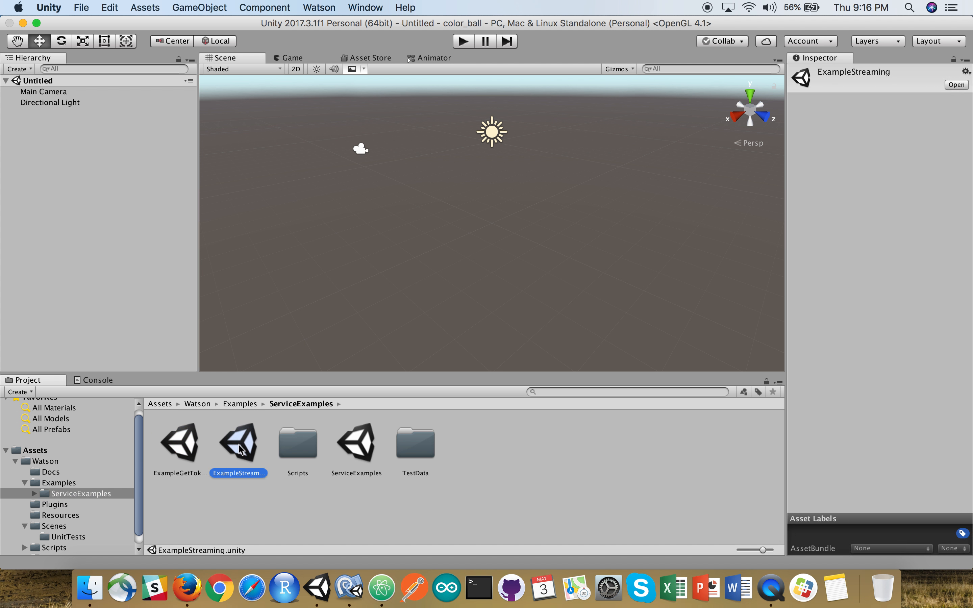
Add the ExampleStreaming scene to the Hierarchy alongside the Untitled scene and select it there.
{"action": "left_click", "coordinate": [367, 445]}
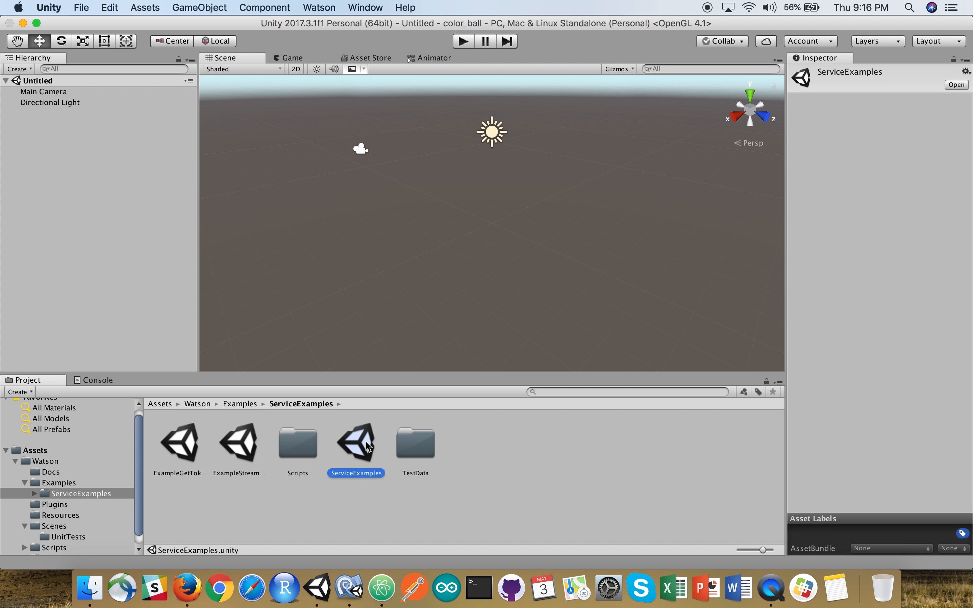
{"action": "left_click", "coordinate": [229, 451]}
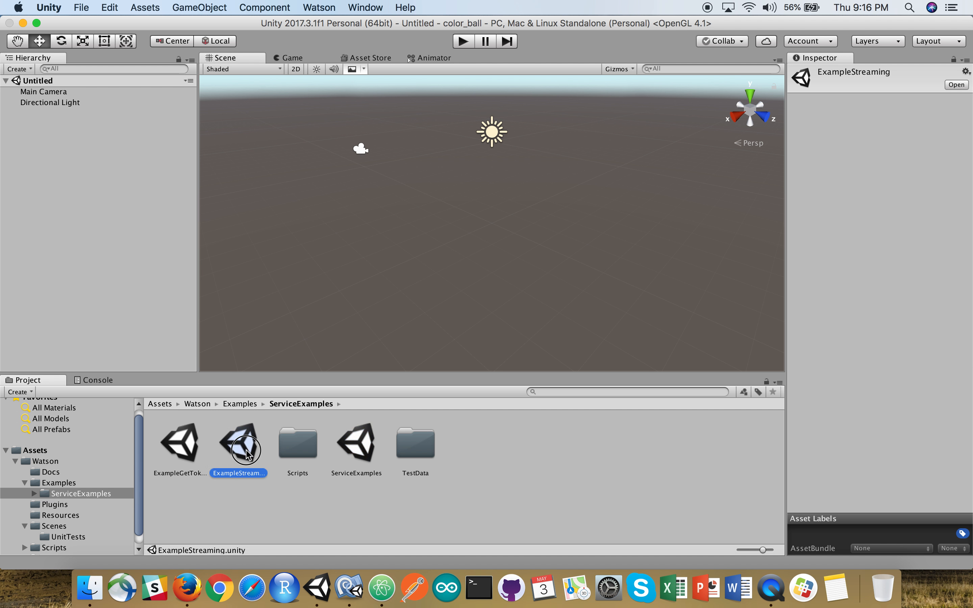
{"action": "left_click_drag", "start_coordinate": [246, 455], "coordinate": [39, 150]}
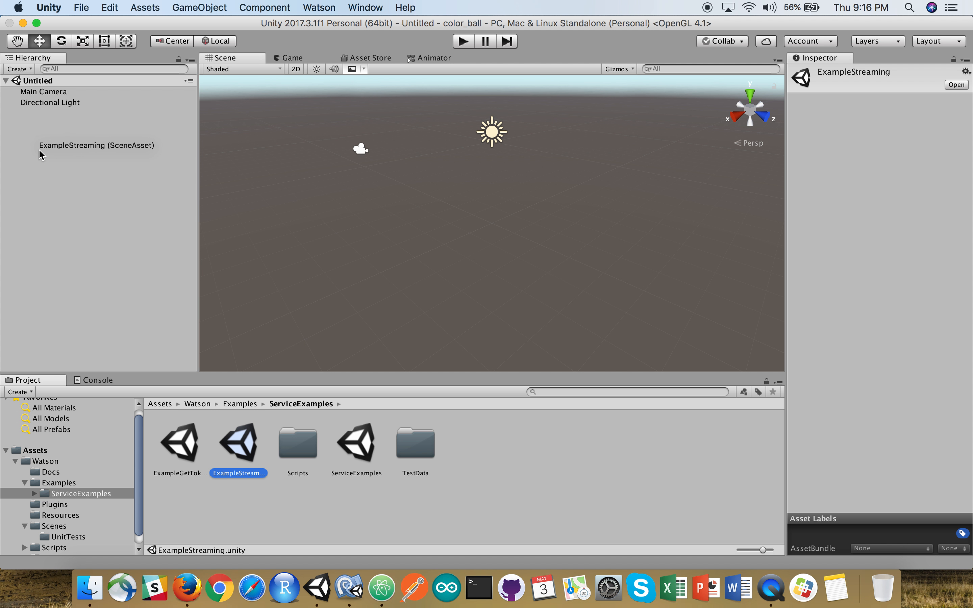
{"action": "left_click_drag", "start_coordinate": [38, 149], "coordinate": [38, 149]}
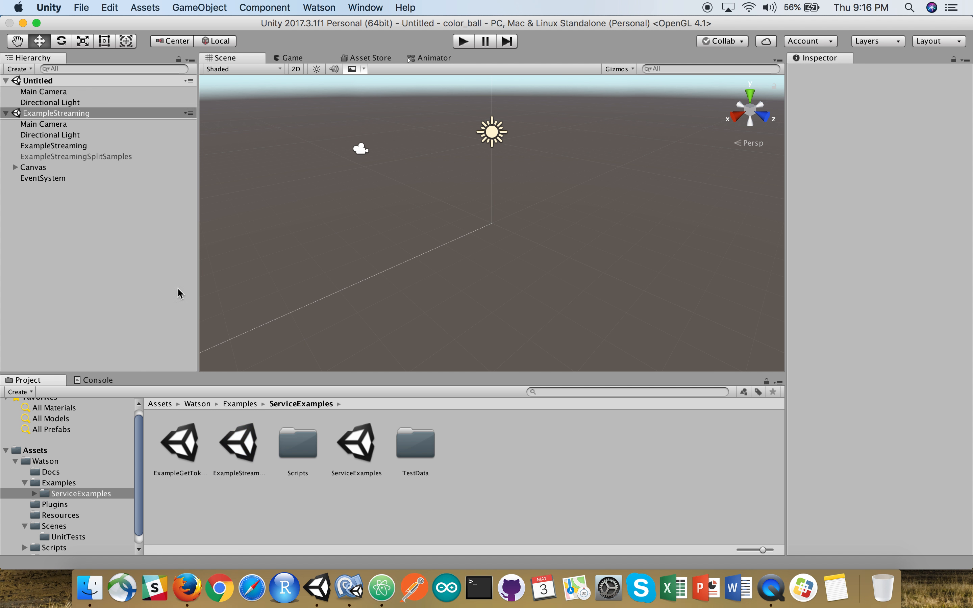
{"action": "left_click", "coordinate": [45, 114]}
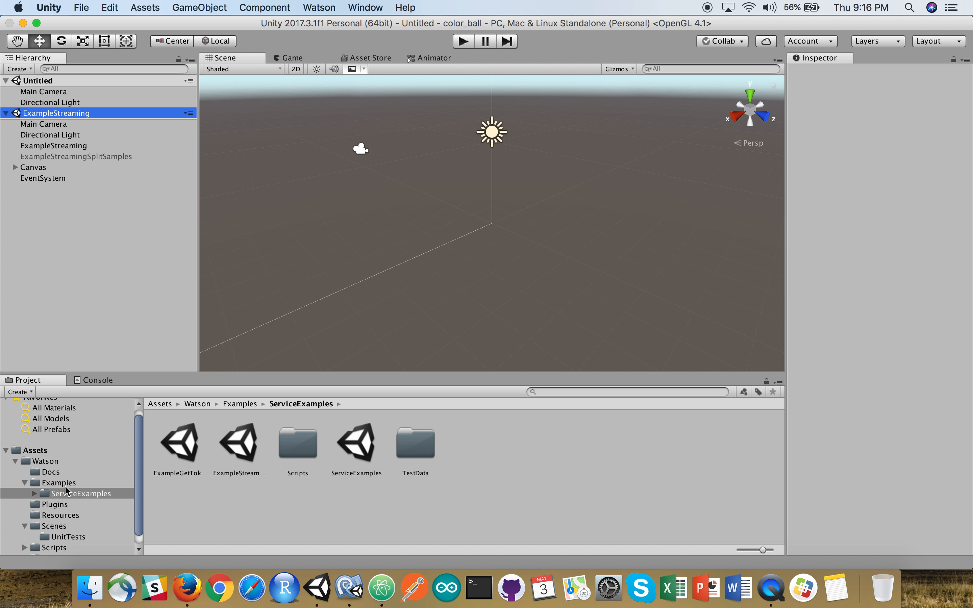
Open the Scripts folder inside ServiceExamples and select the ExampleStreaming.cs script.
{"action": "double_click", "coordinate": [297, 453]}
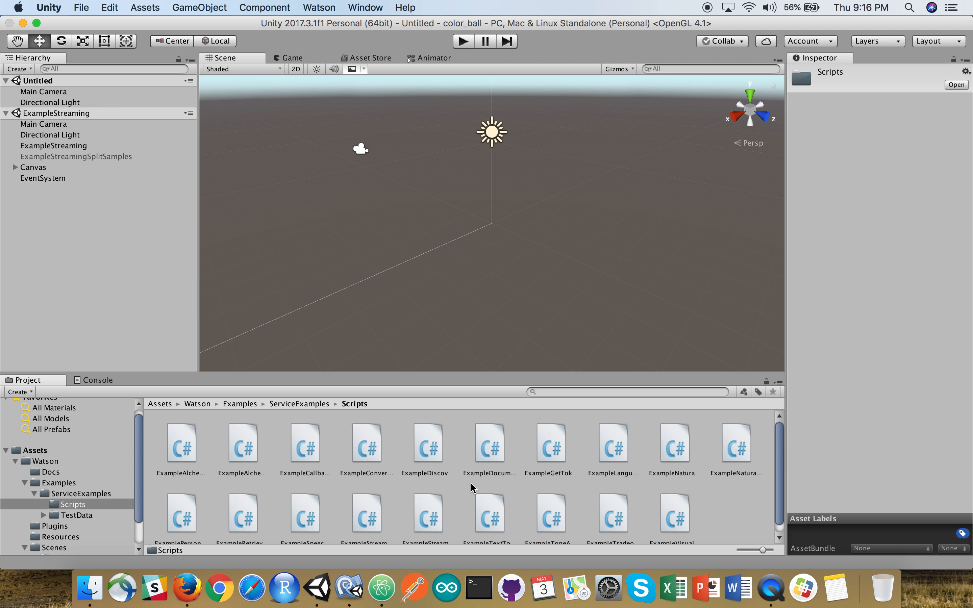
{"action": "left_click", "coordinate": [510, 445]}
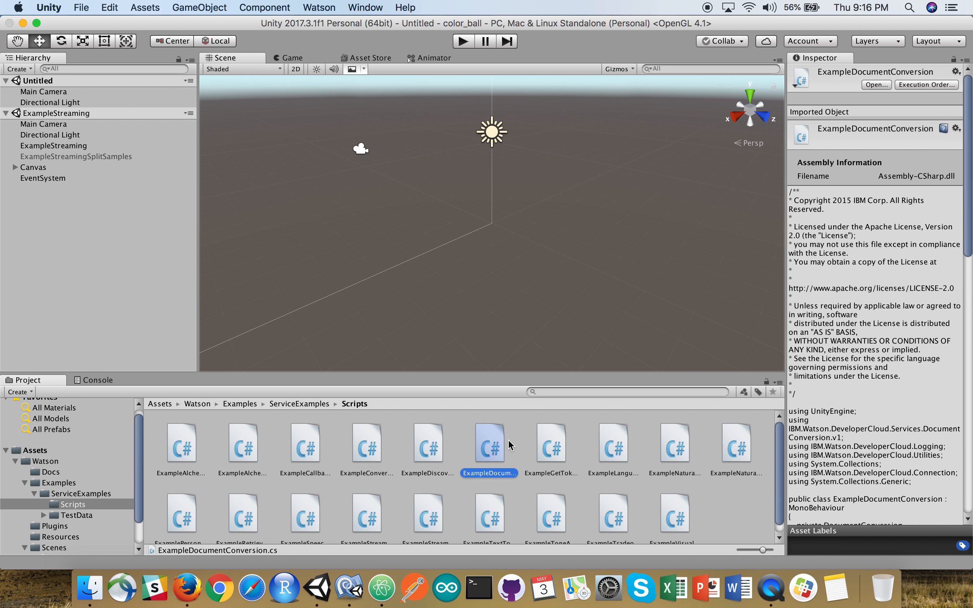
{"action": "key", "text": "Right"}
{"action": "key", "text": "Right"}
{"action": "key", "text": "Right"}
{"action": "key", "text": "Down"}
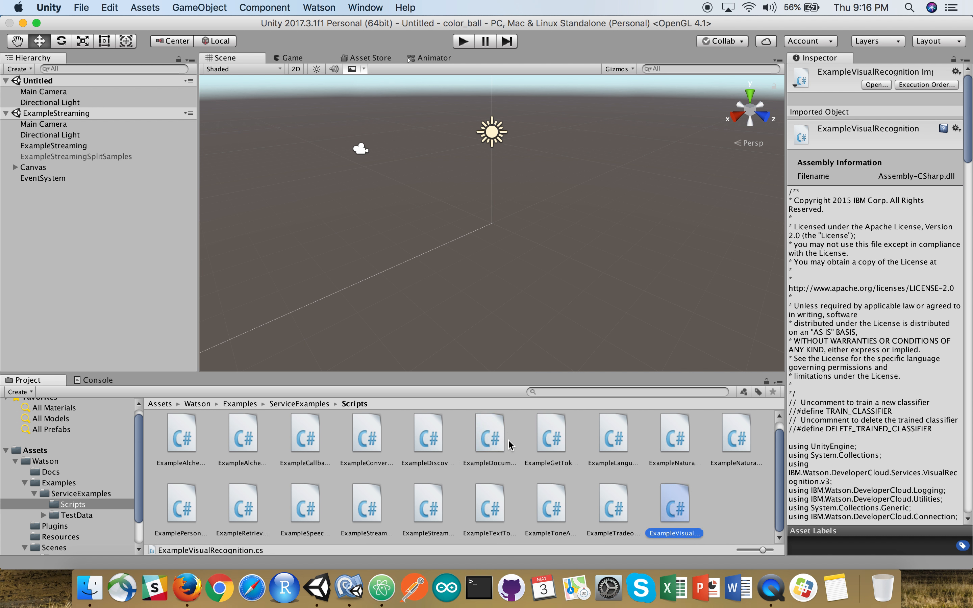
{"action": "key", "text": "Left"}
{"action": "key", "text": "Left"}
{"action": "key", "text": "Left"}
{"action": "key", "text": "Left"}
{"action": "key", "text": "Left"}
{"action": "key", "text": "Left"}
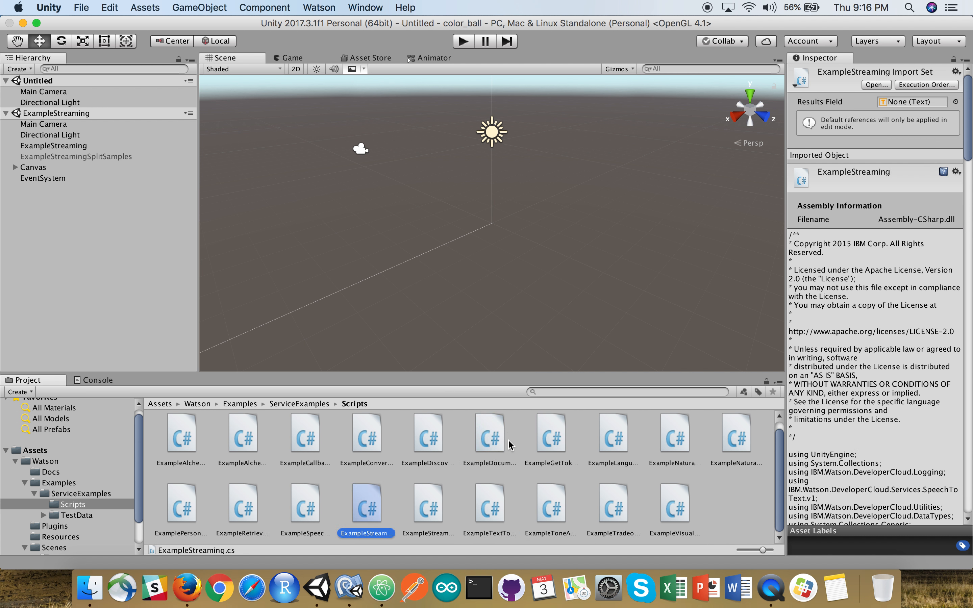
{"action": "key", "text": "Right"}
Open ExampleStreaming.cs in MonoDevelop and locate the null _username, _password and _url declarations in the ExampleStreaming class.
{"action": "right_click", "coordinate": [366, 509]}
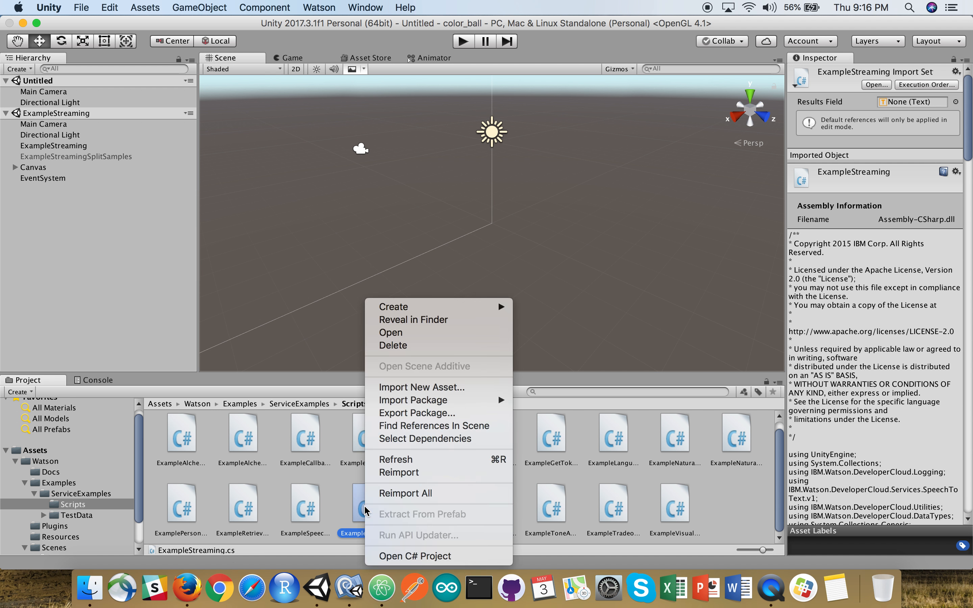
{"action": "left_click", "coordinate": [425, 338]}
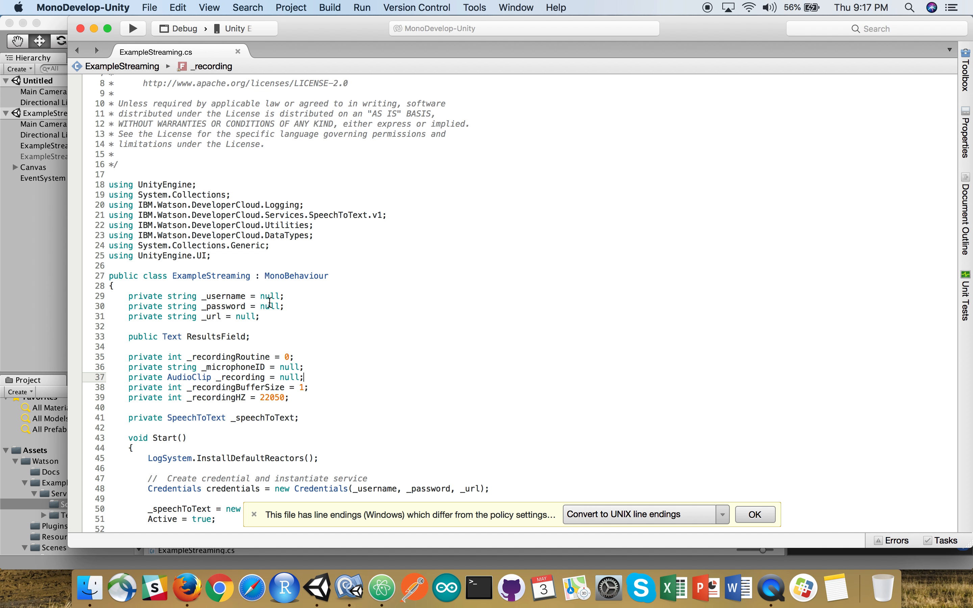
{"action": "scroll", "coordinate": [233, 257], "scroll_direction": "down", "scroll_amount": 2}
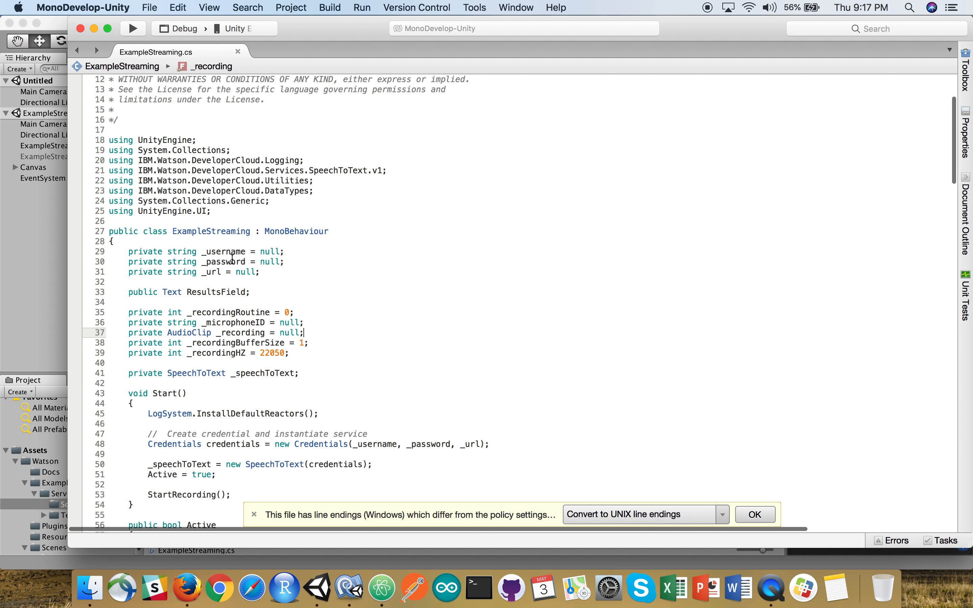
{"action": "left_click_drag", "start_coordinate": [283, 274], "coordinate": [87, 250]}
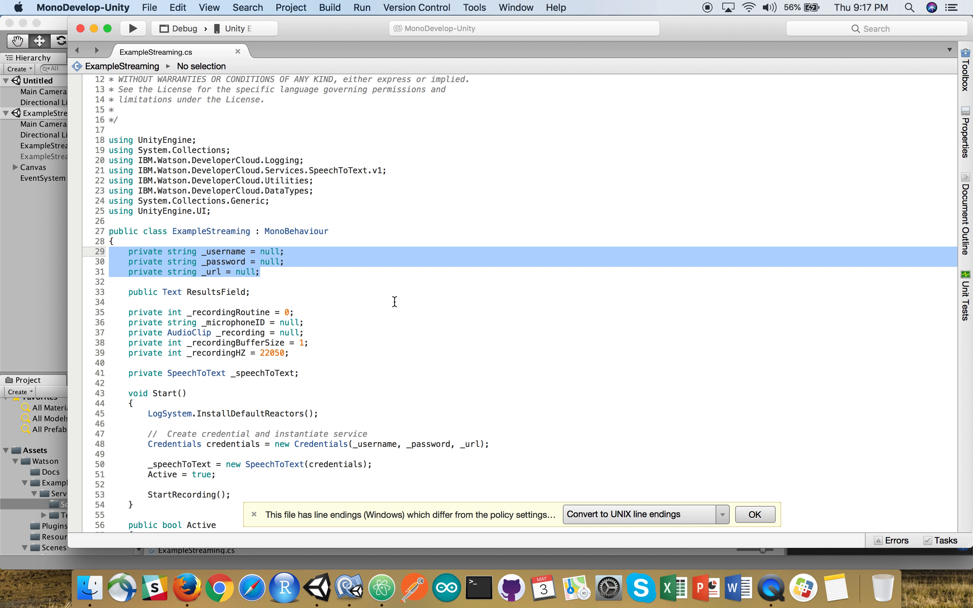
{"action": "left_click", "coordinate": [272, 251]}
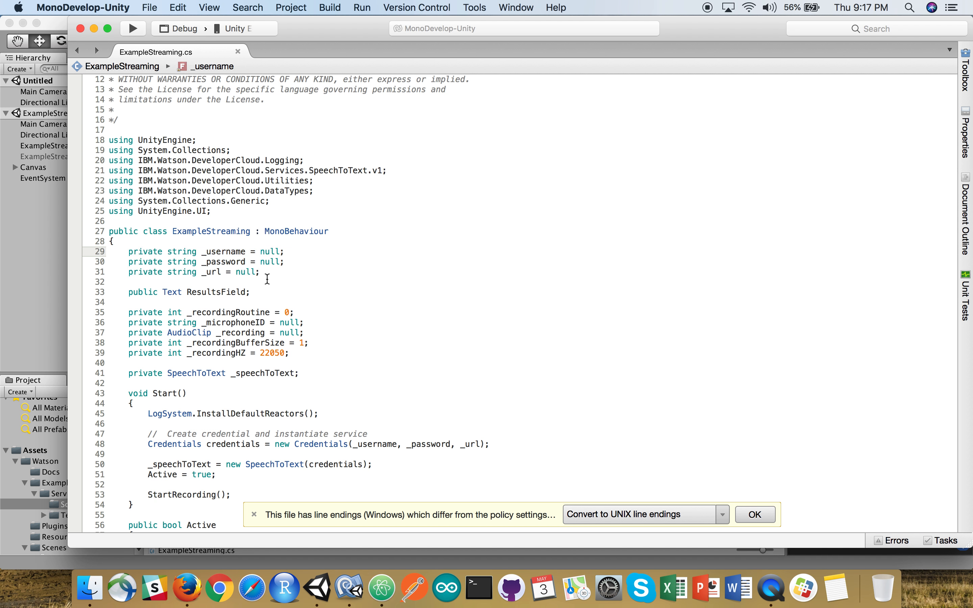
Switch to the untitled Atom file and copy the three filled-in _username, _password and _url declarations.
{"action": "key", "text": "super+Tab"}
{"action": "key", "text": "super+Tab"}
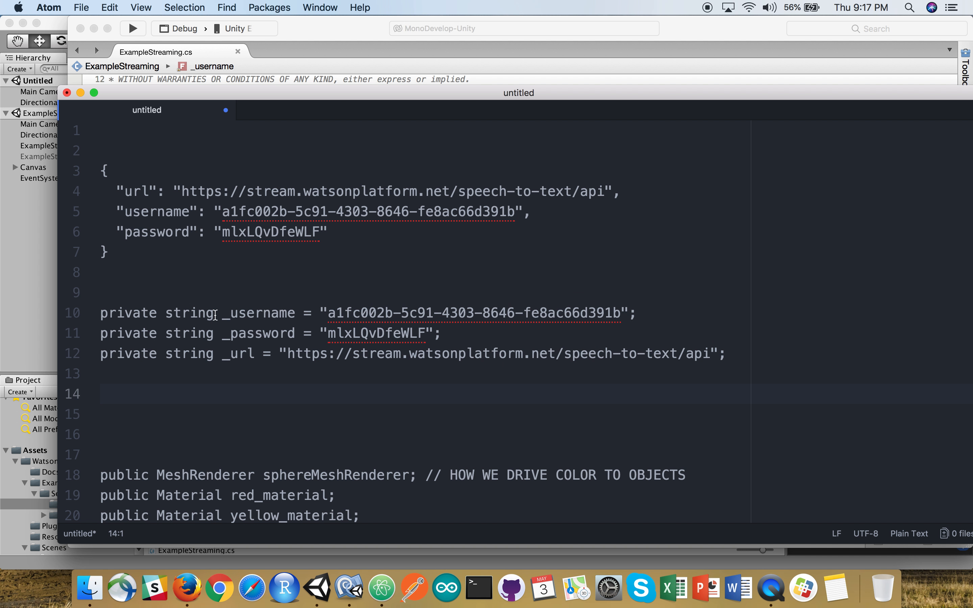
{"action": "left_click_drag", "start_coordinate": [727, 354], "coordinate": [105, 321]}
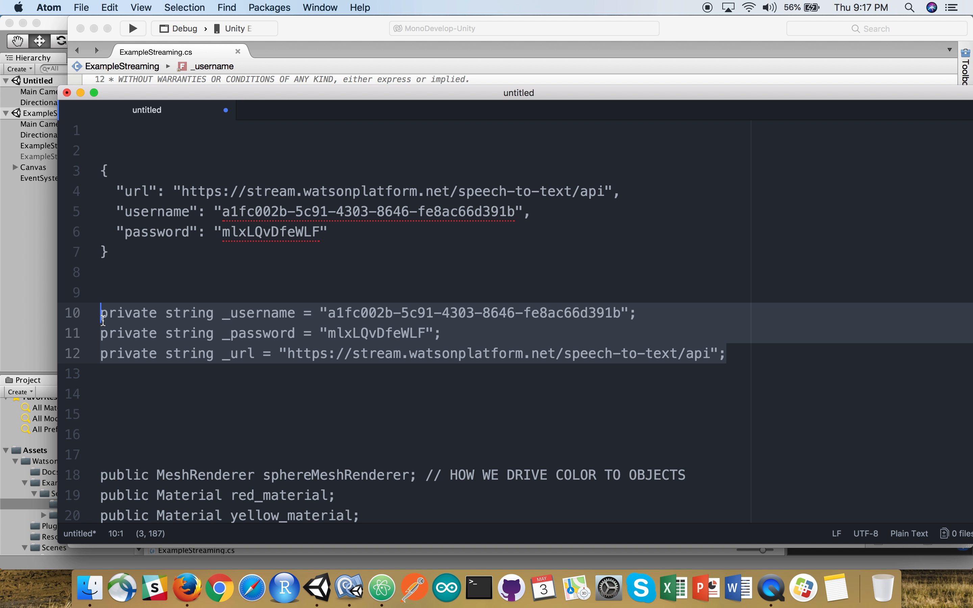
Back in MonoDevelop, replace the null _username, _password and _url declarations in ExampleStreaming.cs with the copied credential declarations and save the script.
{"action": "key", "text": "super+Tab"}
{"action": "left_click", "coordinate": [277, 276]}
{"action": "key", "text": "Return"}
{"action": "key", "text": "Return"}
{"action": "key", "text": "super+v"}
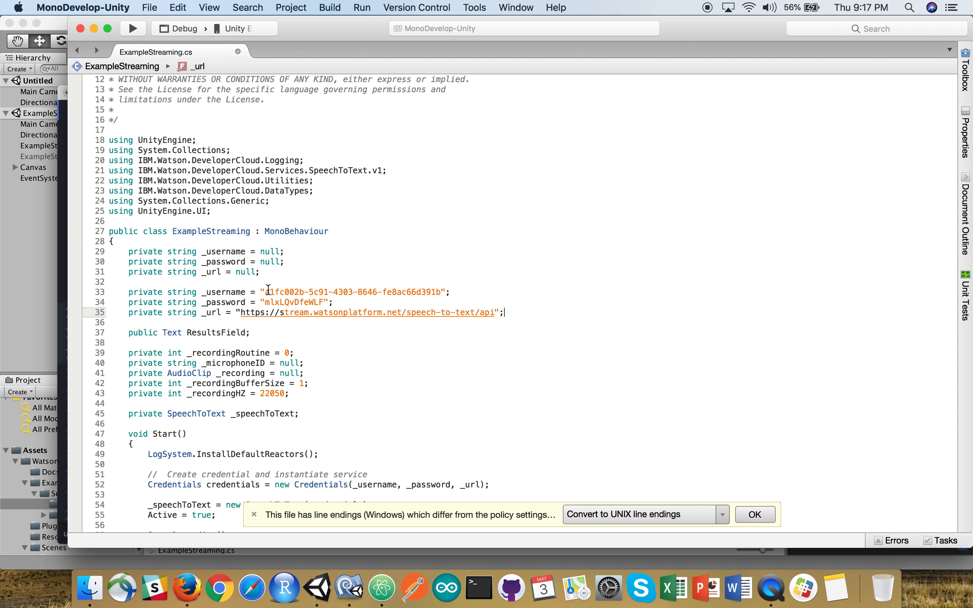
{"action": "left_click_drag", "start_coordinate": [129, 282], "coordinate": [96, 253]}
{"action": "key", "text": "BackSpace"}
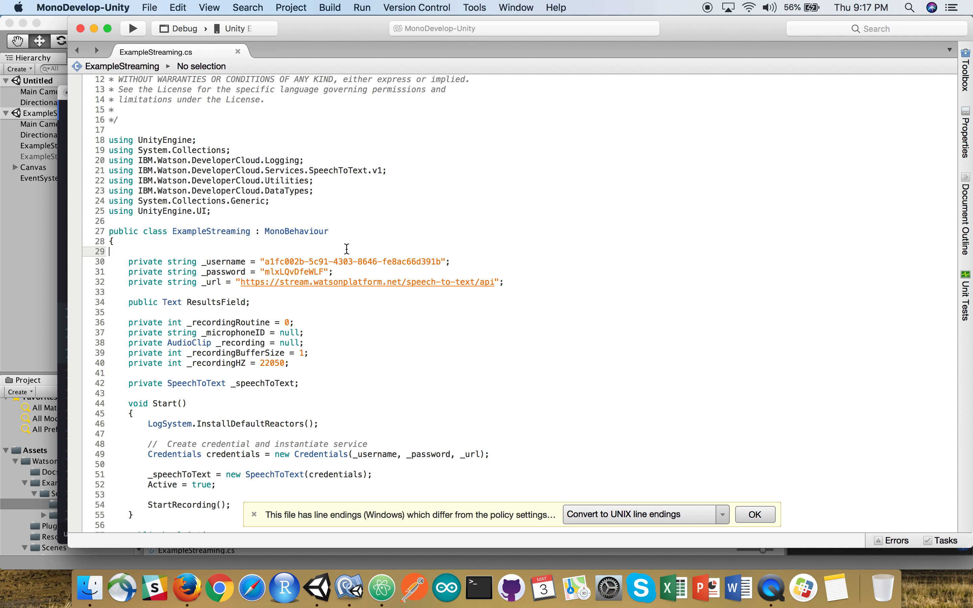
Switch back to Unity and start Play mode to run the ExampleStreaming scene.
{"action": "key", "text": "super+Tab"}
{"action": "key", "text": "super+Tab"}
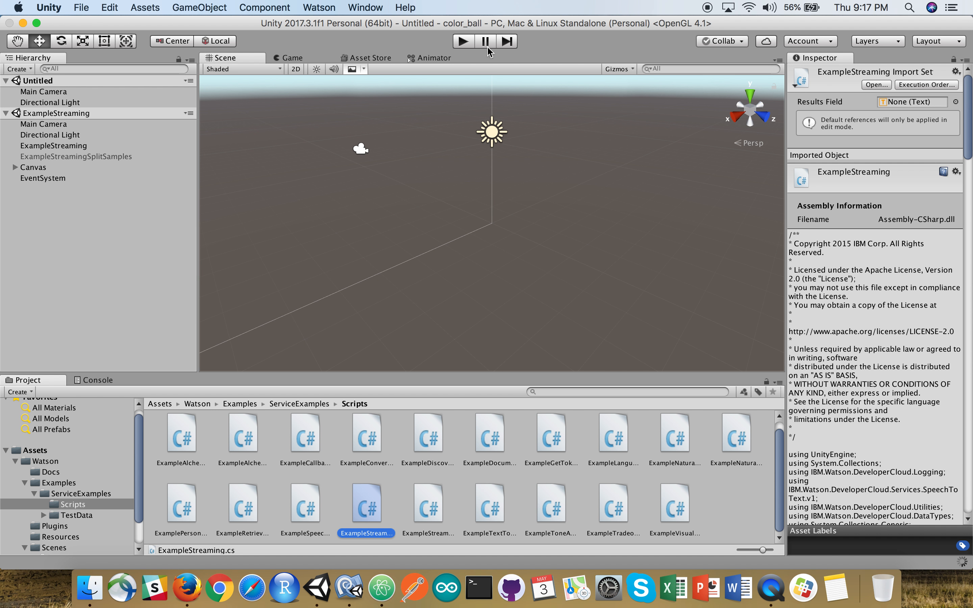
{"action": "left_click", "coordinate": [464, 42]}
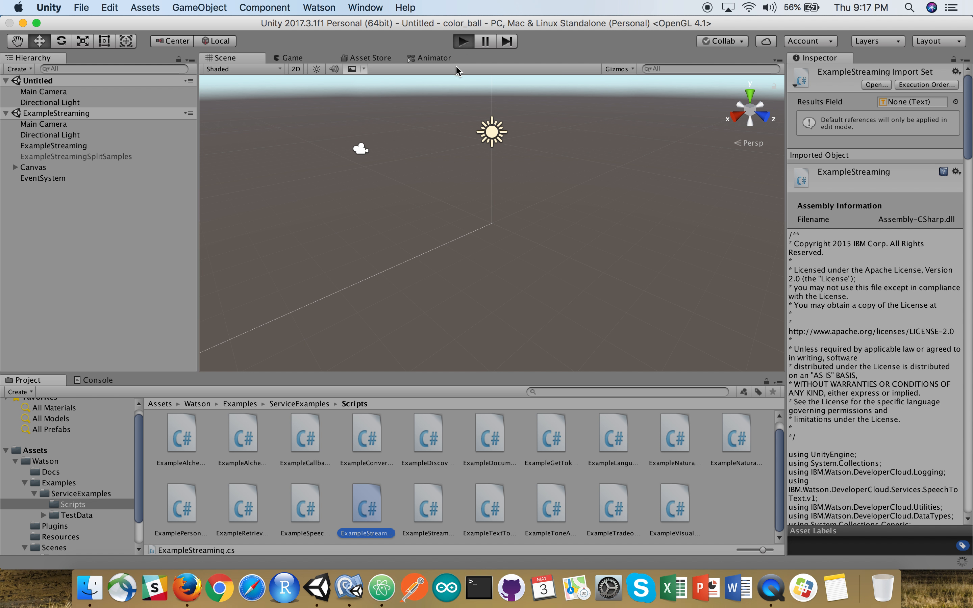